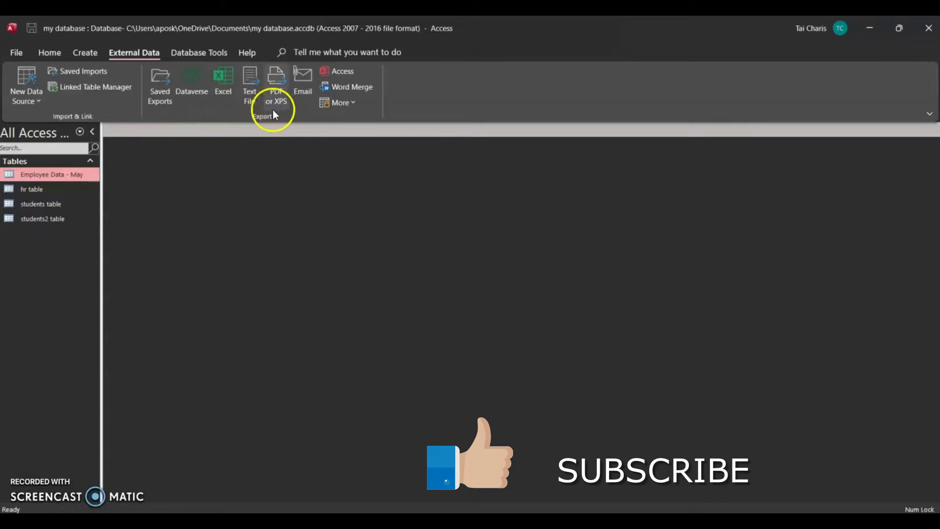
- Open the Employee Data - May table and review the additional export formats available for it
click(273, 111)
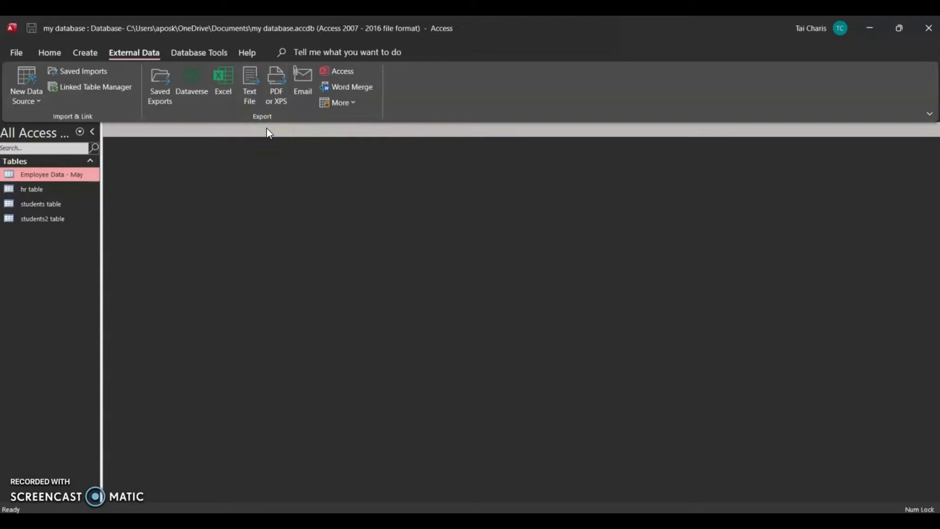
double_click(35, 174)
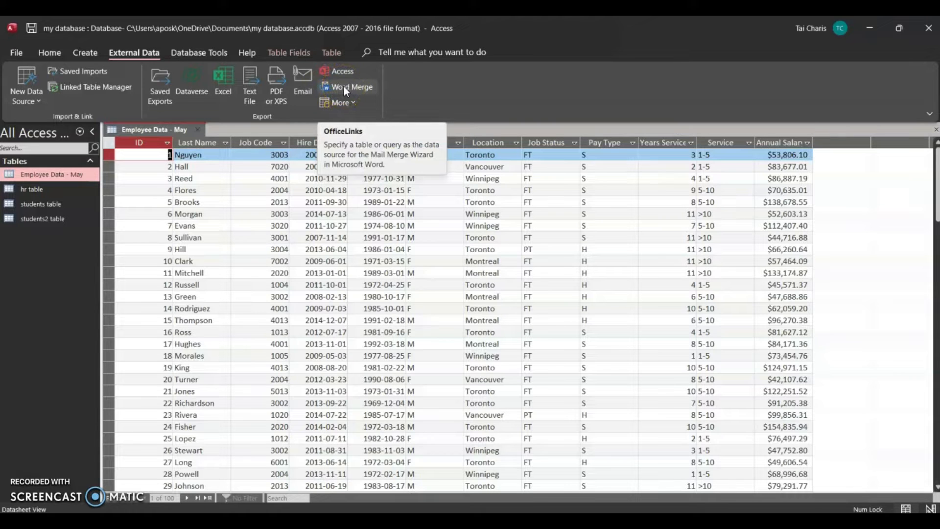
click(352, 103)
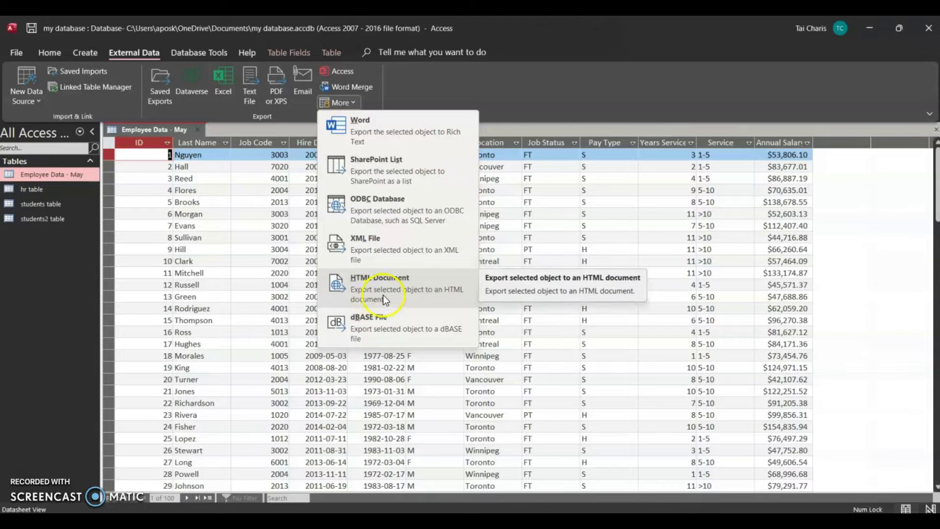
click(591, 98)
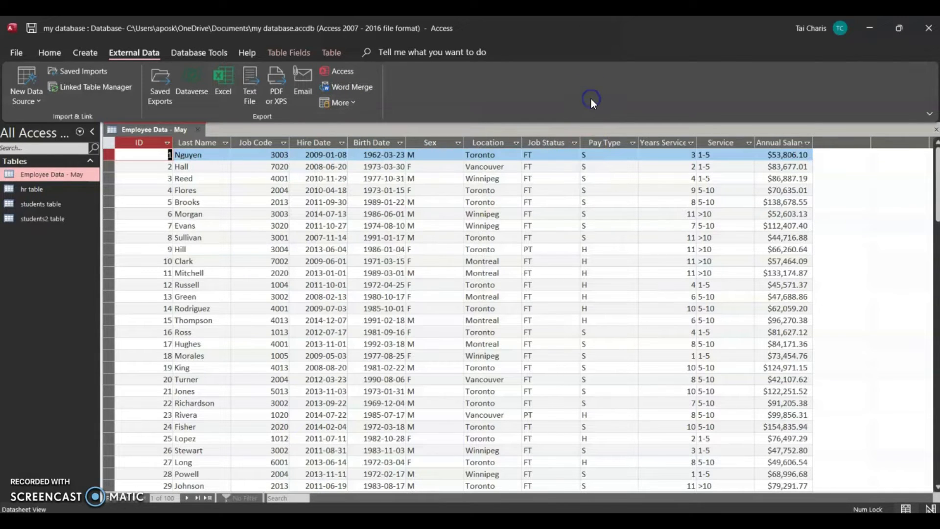
click(351, 104)
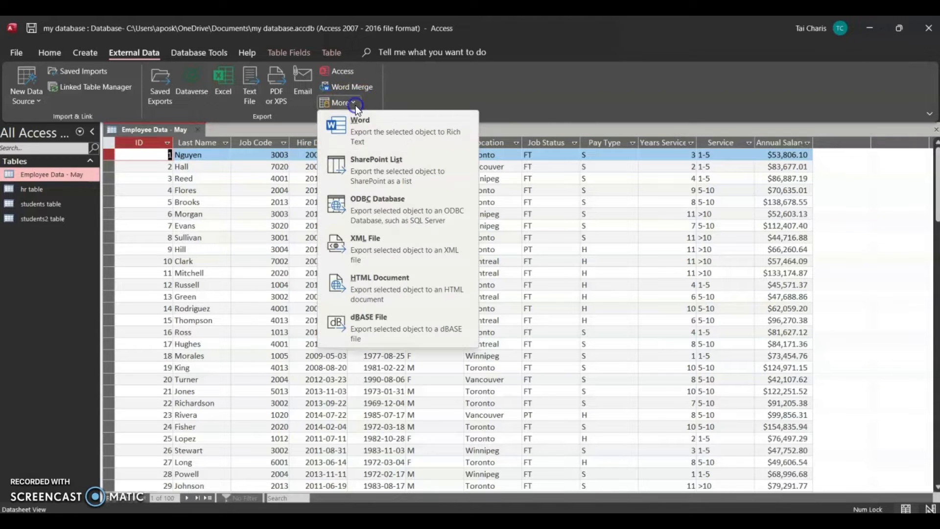
click(525, 105)
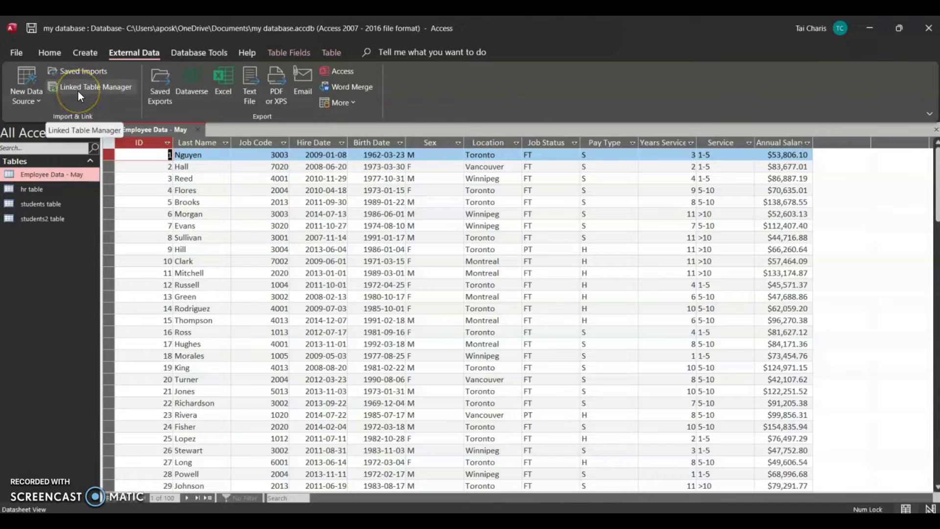
click(198, 130)
click(30, 92)
mouse_move(61, 137)
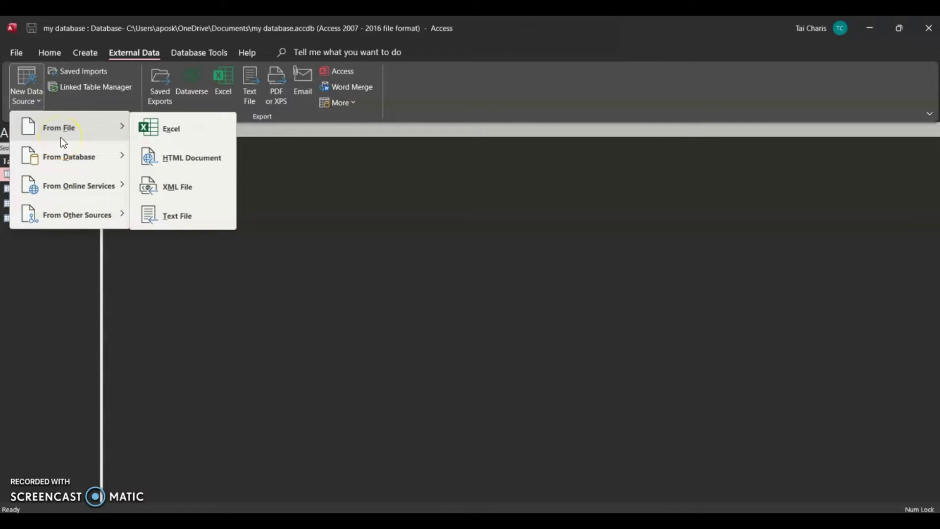
click(154, 130)
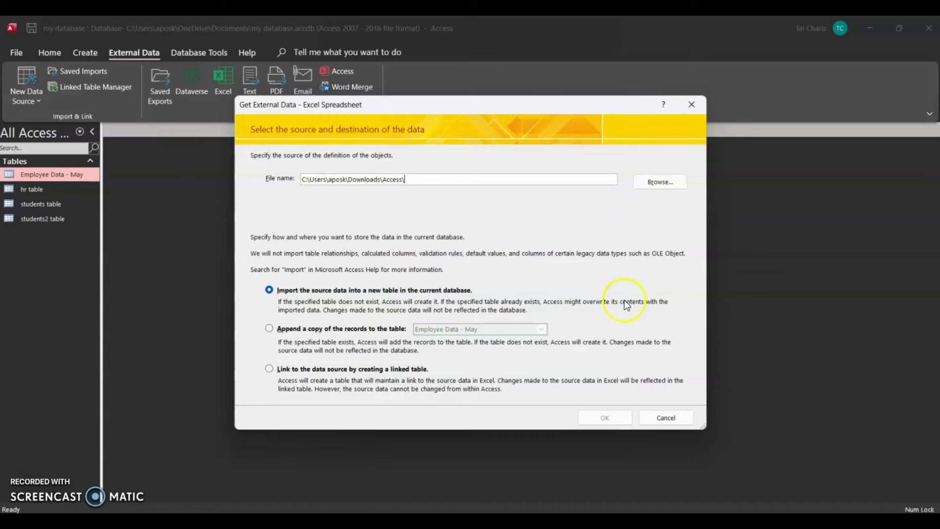
click(664, 416)
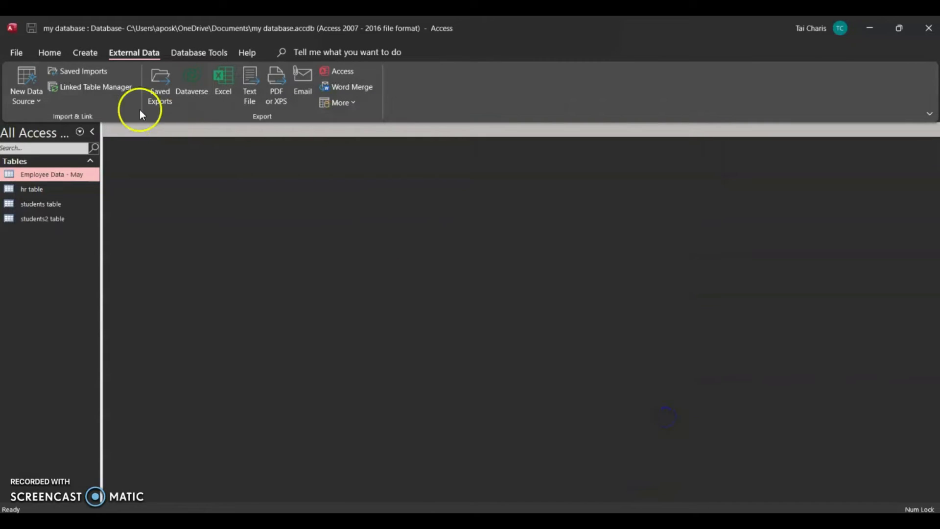
click(36, 102)
mouse_move(41, 129)
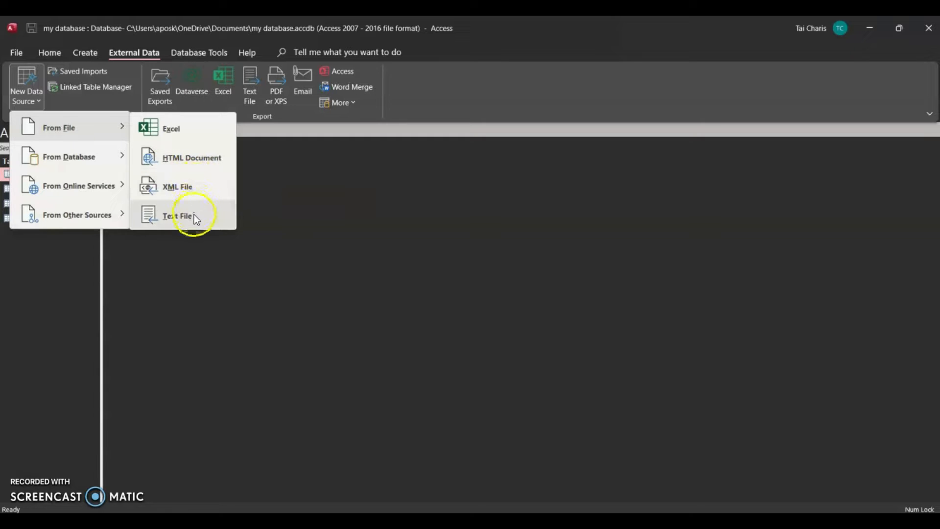
click(190, 135)
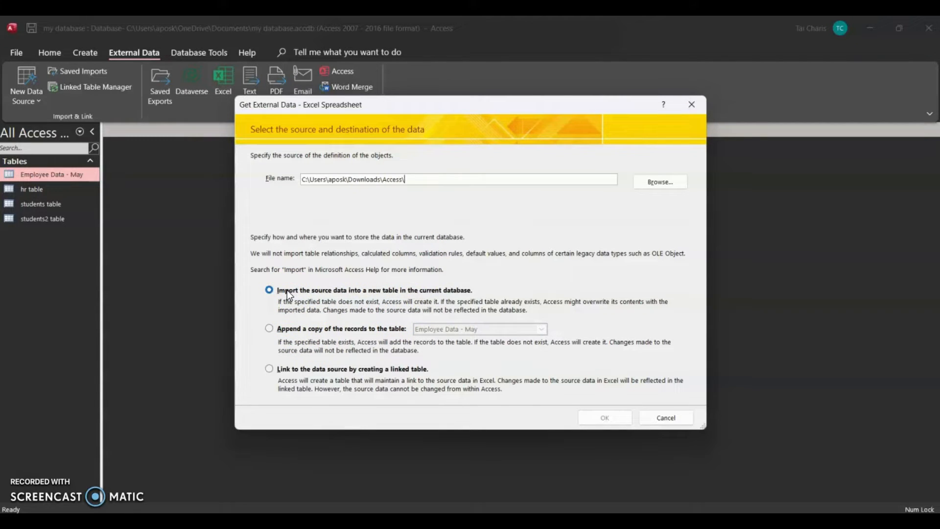
click(289, 333)
click(337, 330)
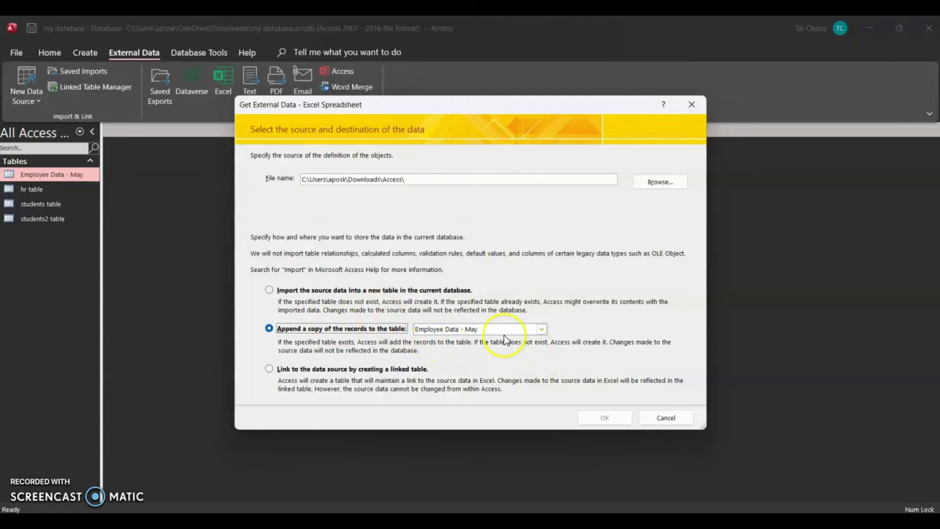
click(659, 414)
- Open the Employee Data - May table and highlight all its columns from ID to Annual Salary
double_click(41, 176)
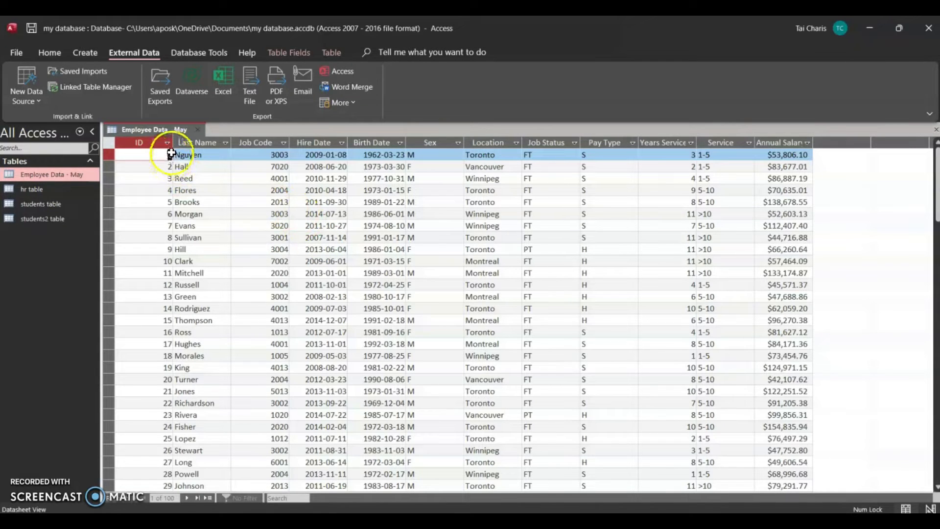
drag(159, 139, 245, 142)
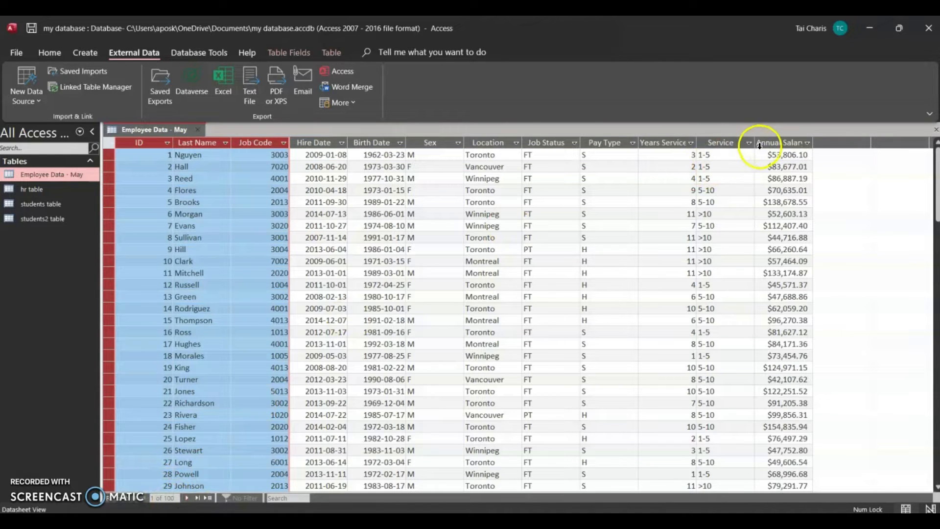
drag(783, 142, 162, 150)
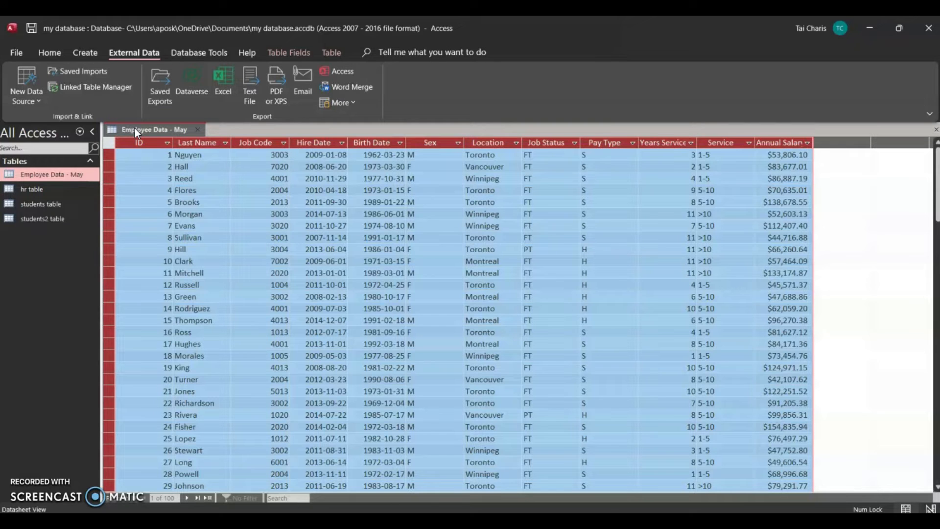
click(31, 93)
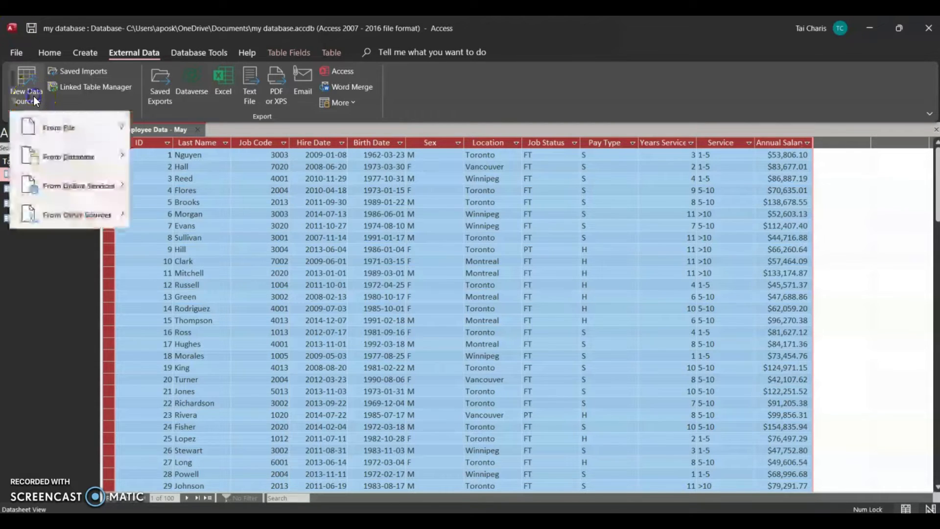
mouse_move(95, 133)
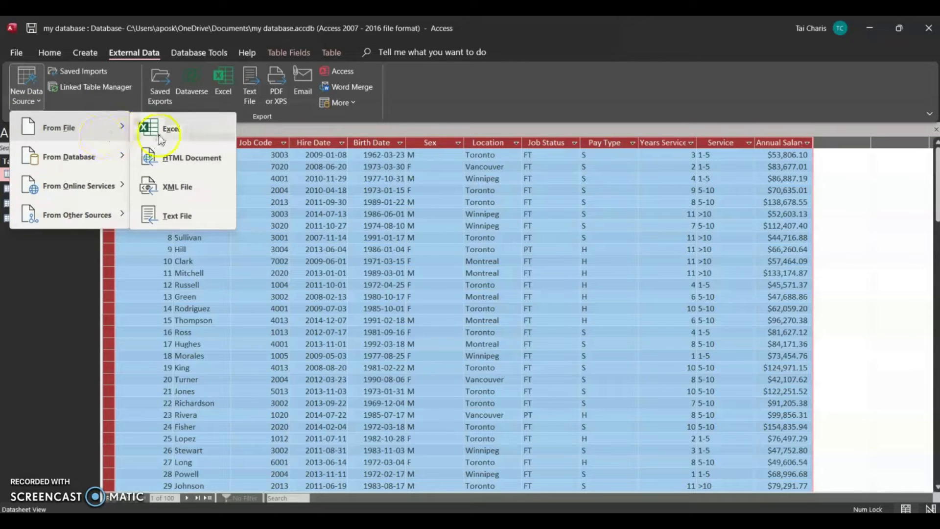
click(163, 129)
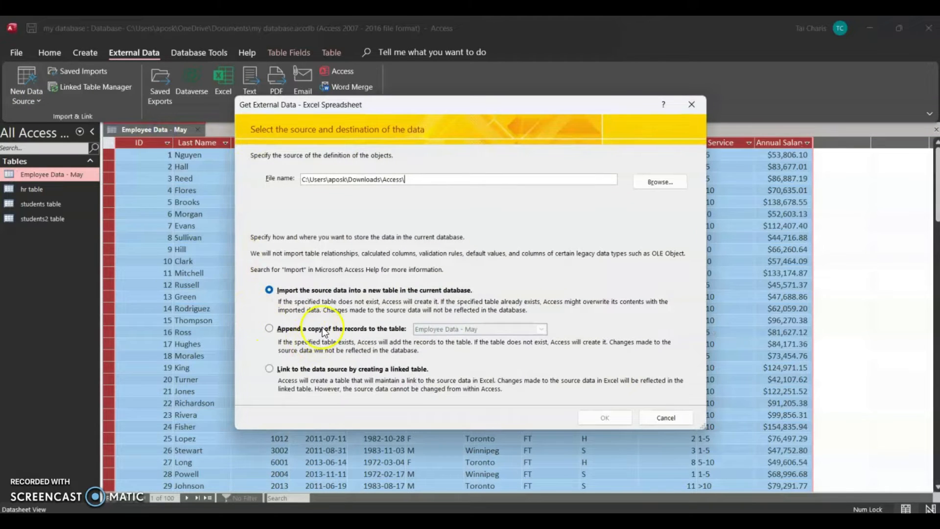
click(327, 331)
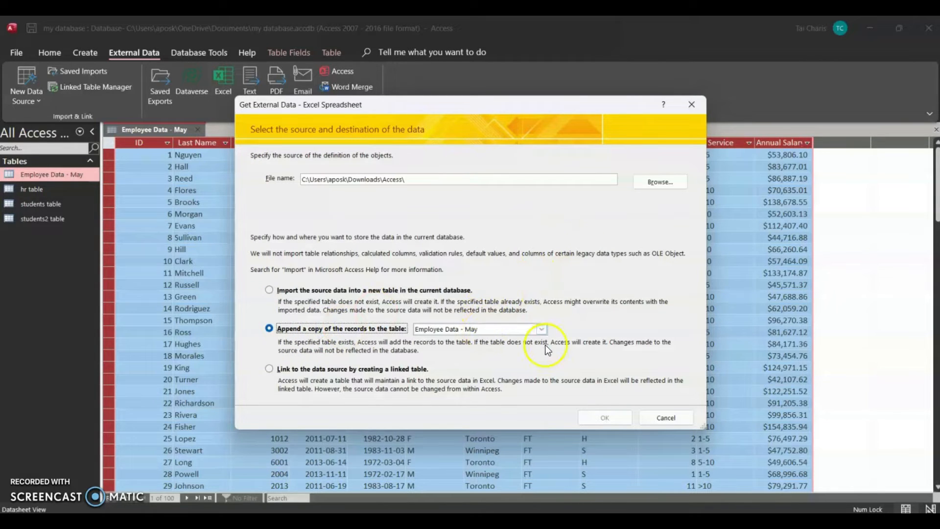
click(541, 330)
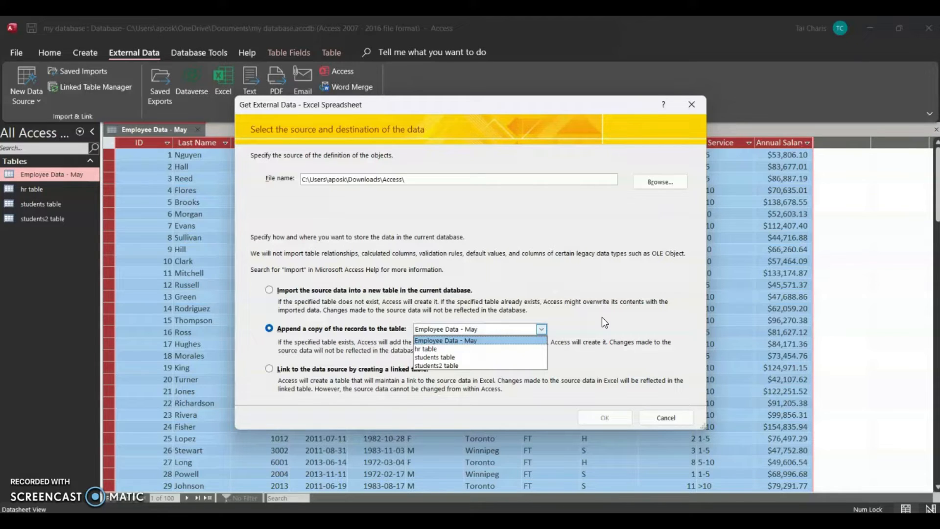
click(698, 104)
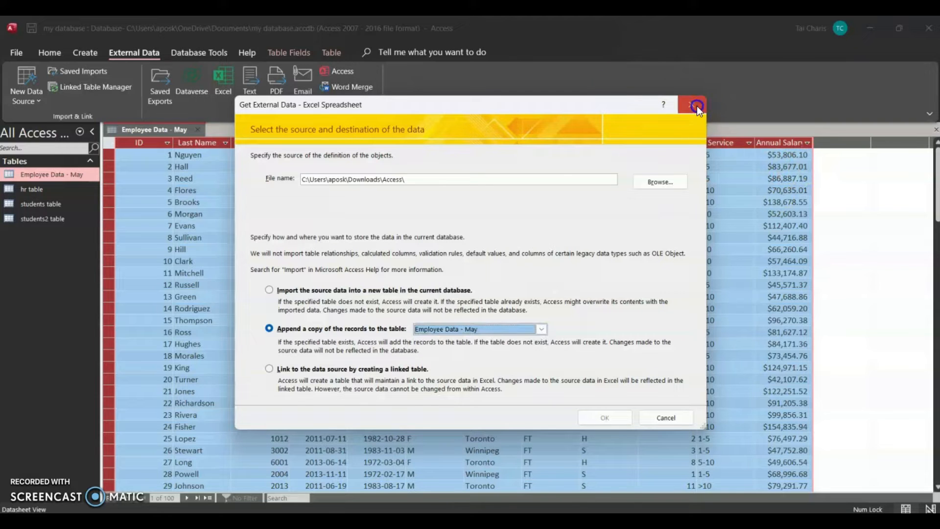
click(692, 104)
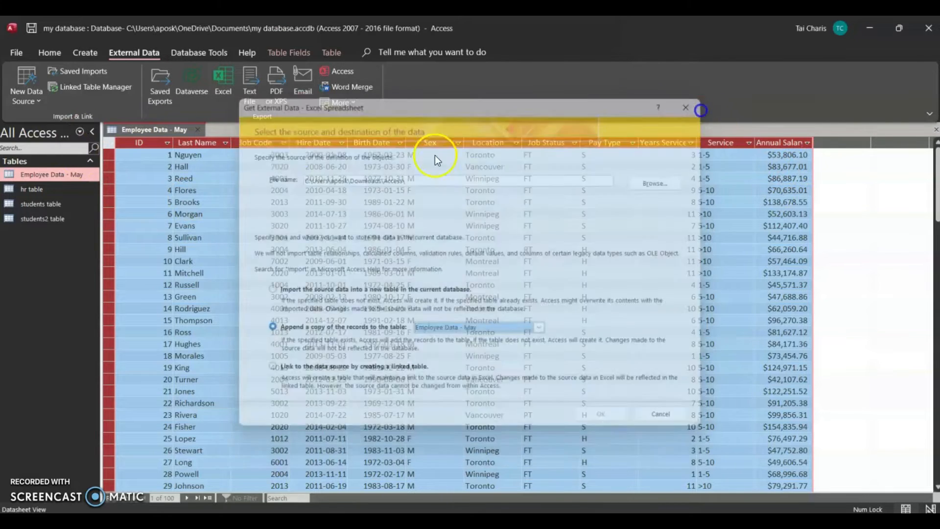
click(197, 128)
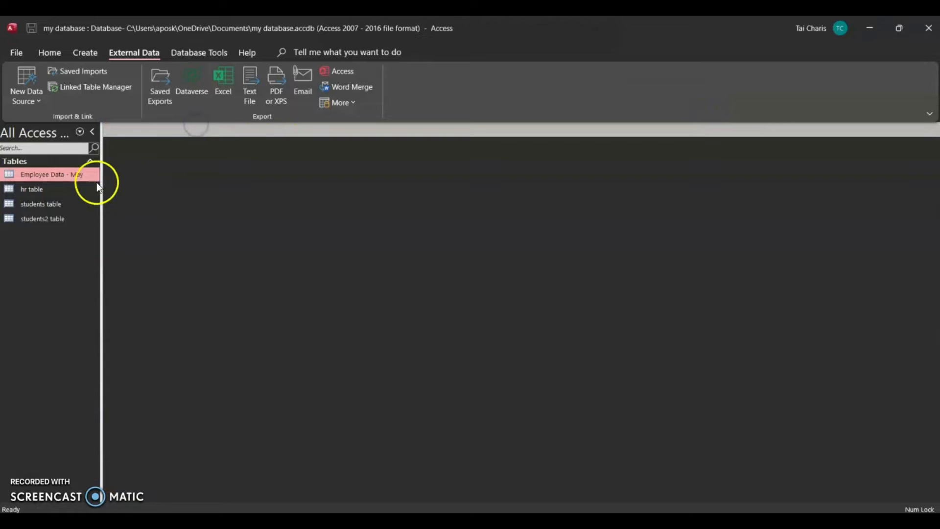
- Start an import from an Excel file and choose the Employees Data - May Sample workbook as the source
click(31, 98)
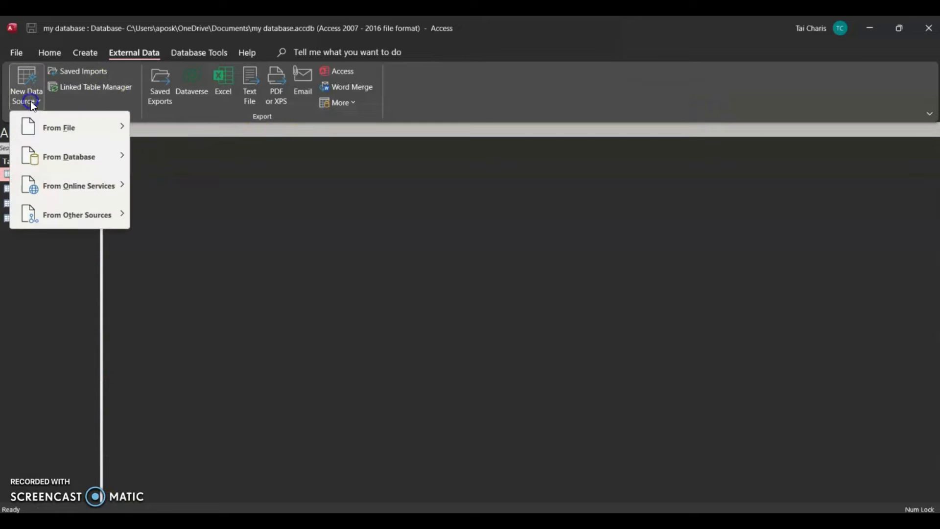
mouse_move(35, 121)
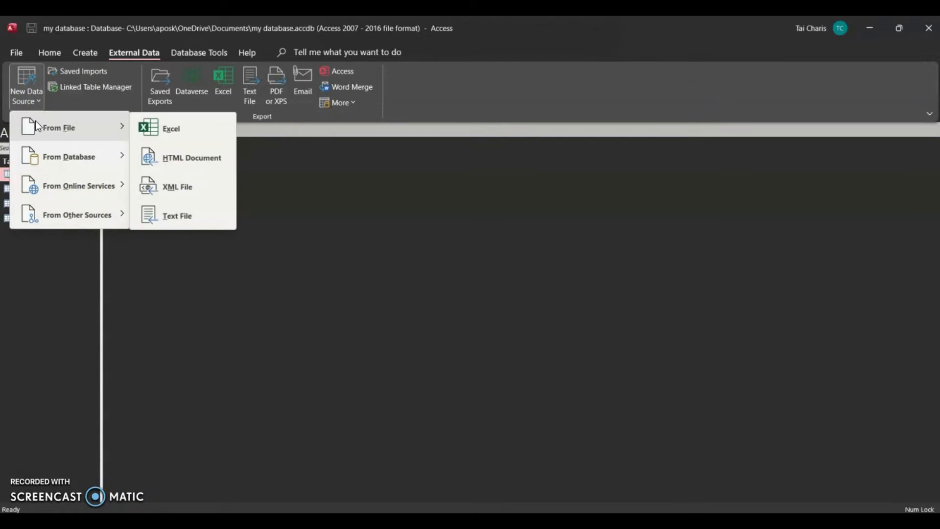
click(209, 141)
click(647, 180)
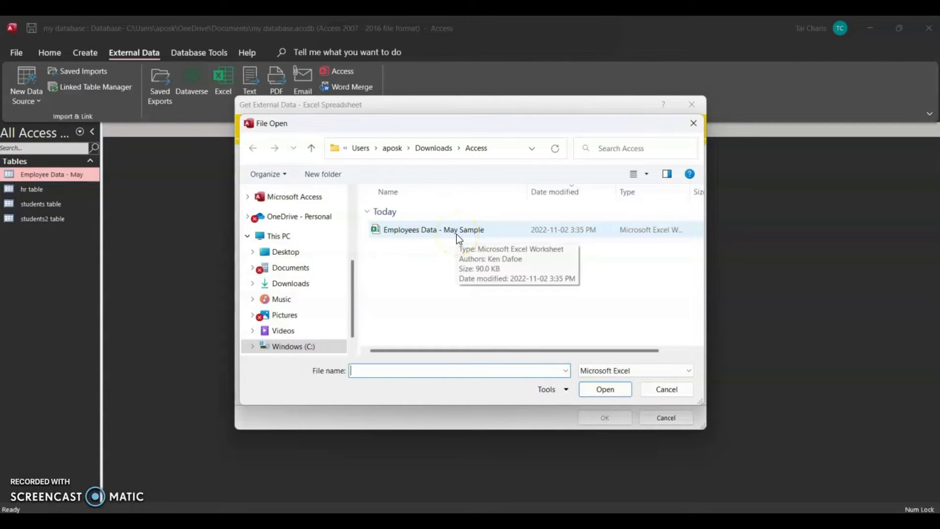
double_click(457, 234)
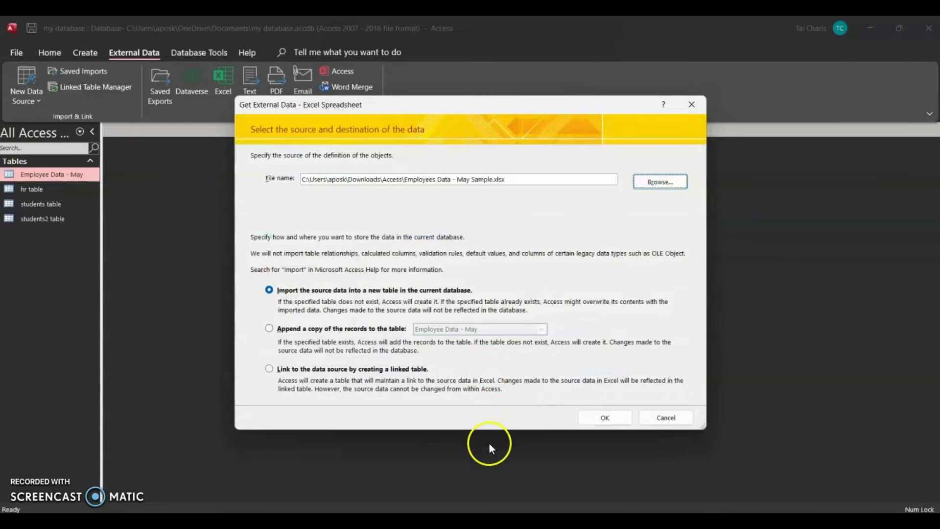
- Set the import to append a copy of the records to the Employee Data - May table and proceed to the import wizard
click(296, 329)
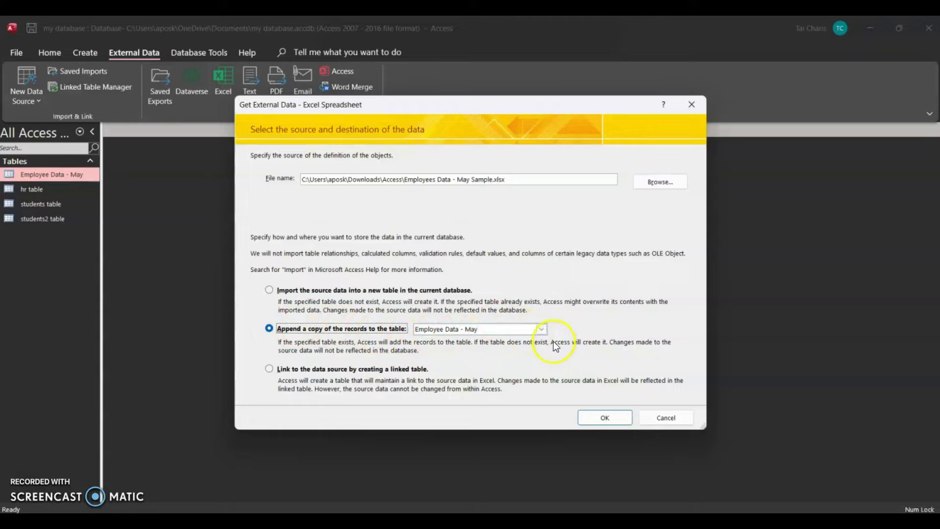
drag(506, 179, 403, 178)
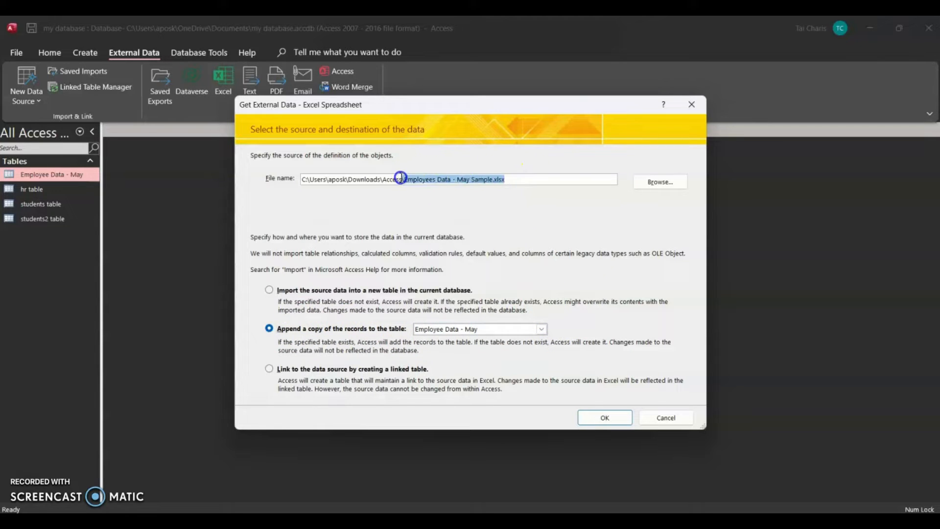
click(542, 329)
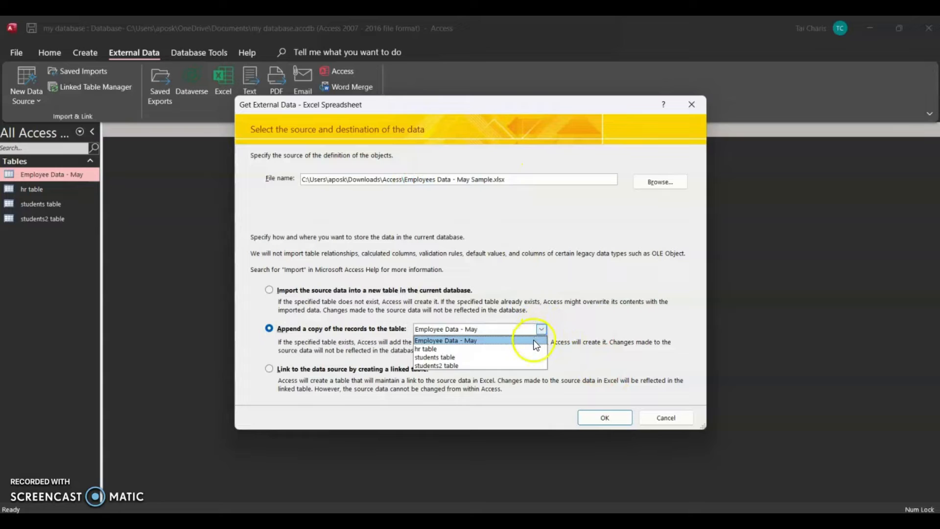
click(535, 341)
click(521, 340)
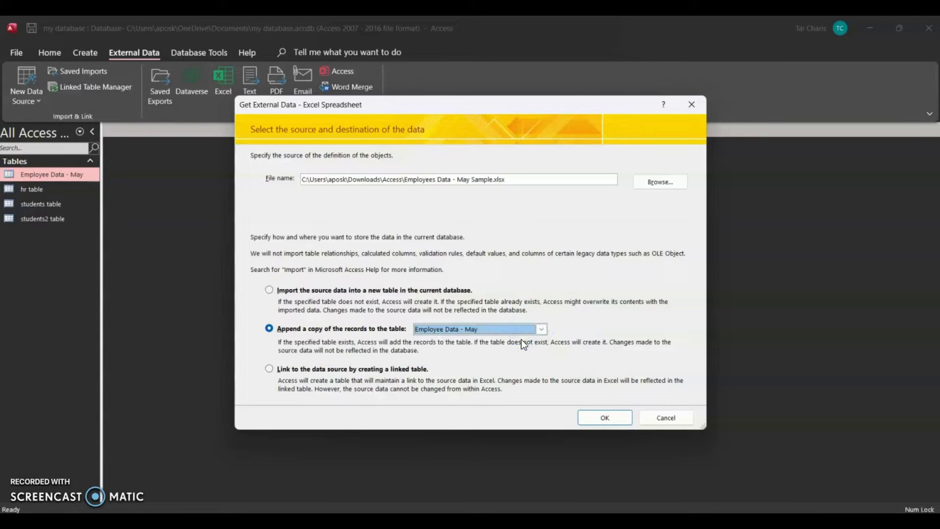
click(603, 417)
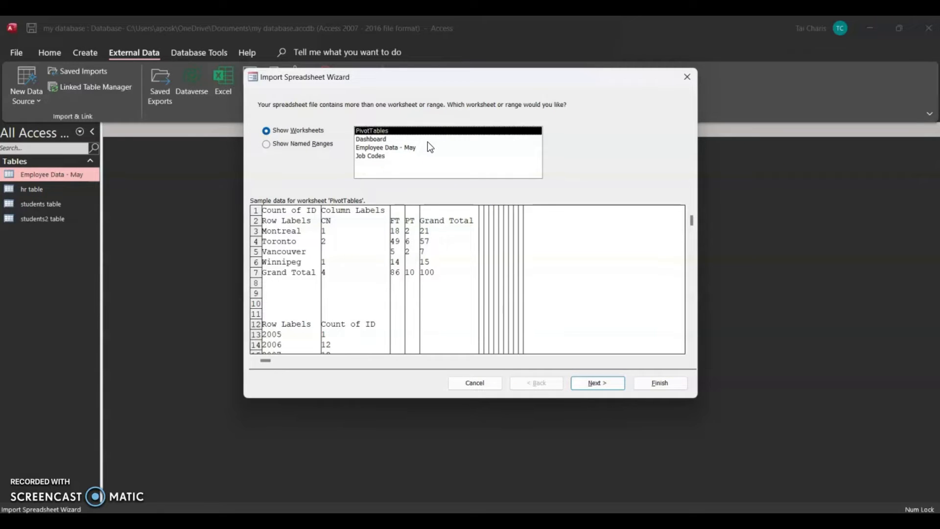
- Switch to Excel to examine the Job Codes and employee data worksheets of the source workbook, and return to the Access import wizard
click(427, 472)
click(603, 486)
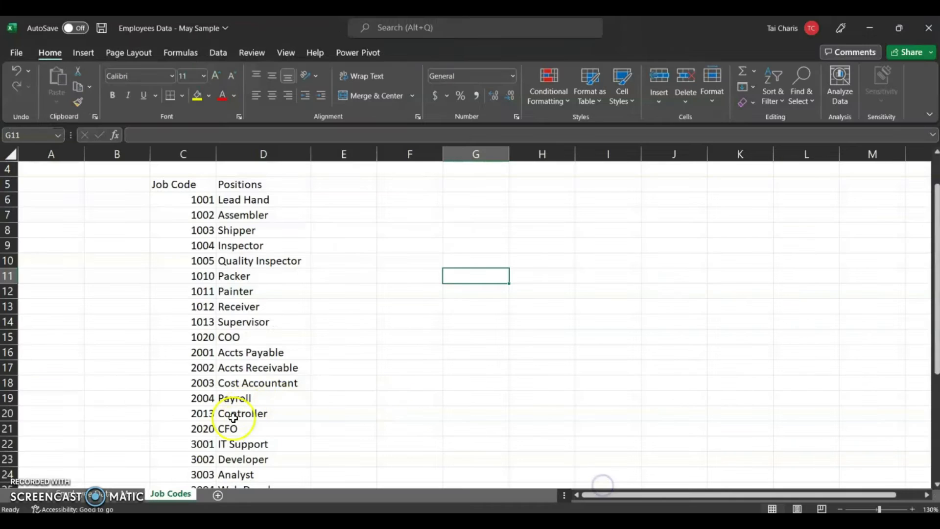
scroll(289, 351, up, 1)
click(137, 476)
click(123, 496)
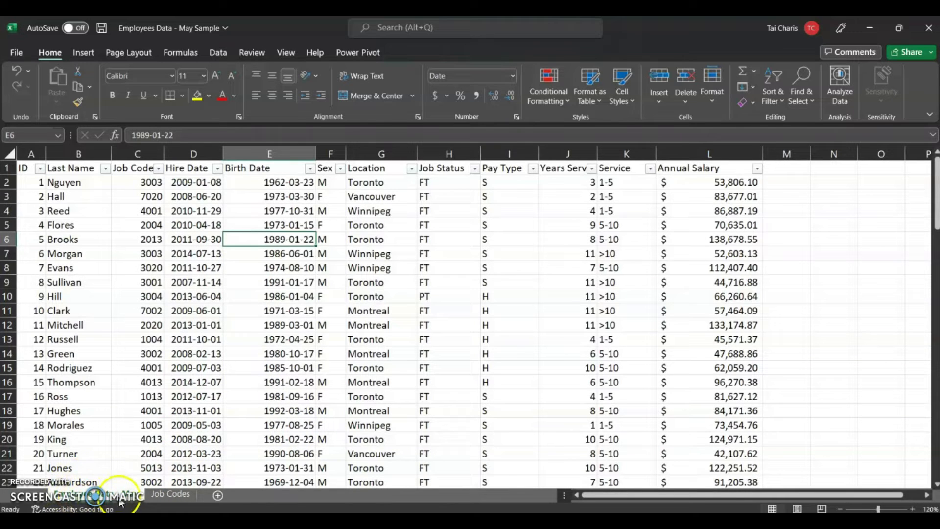
click(579, 522)
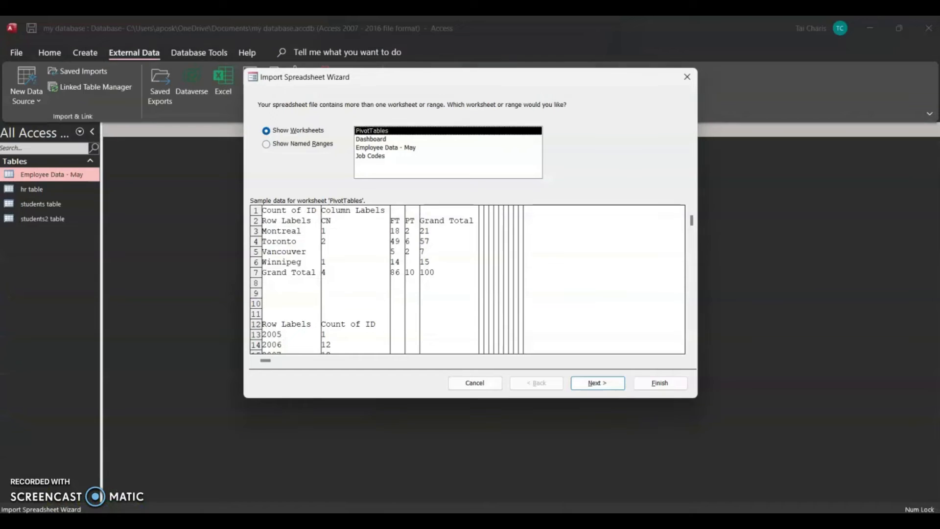
- Import the Employee Data - May worksheet, keeping its first row as column headings, into the Employee Data - May table
click(405, 148)
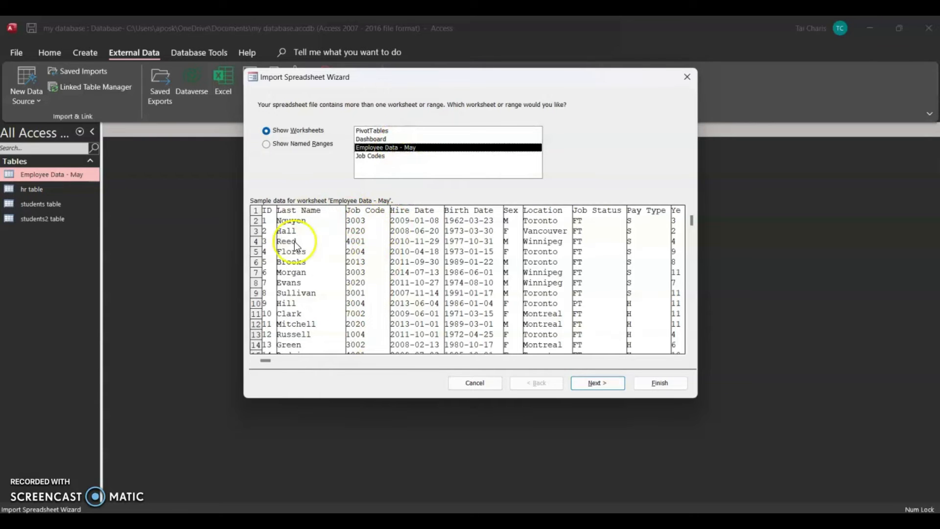
click(597, 383)
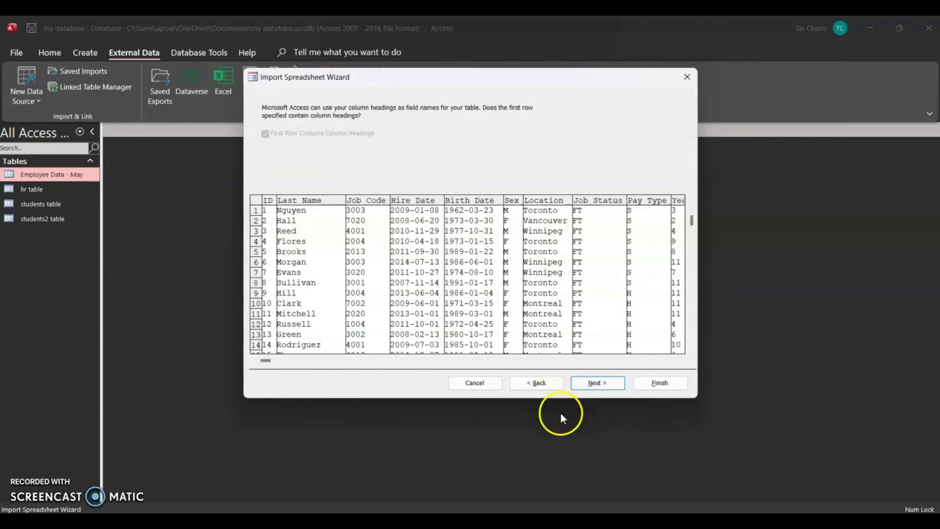
click(597, 382)
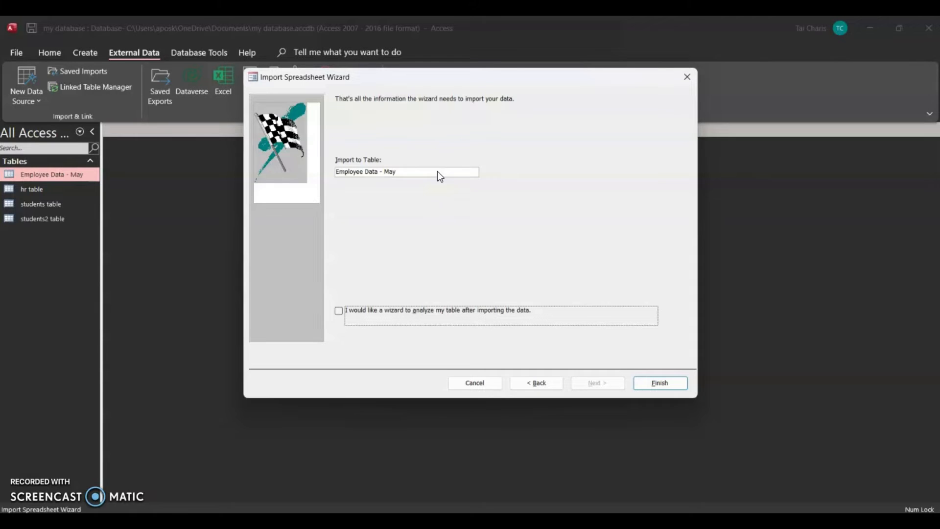
click(406, 174)
click(386, 173)
click(410, 174)
click(654, 383)
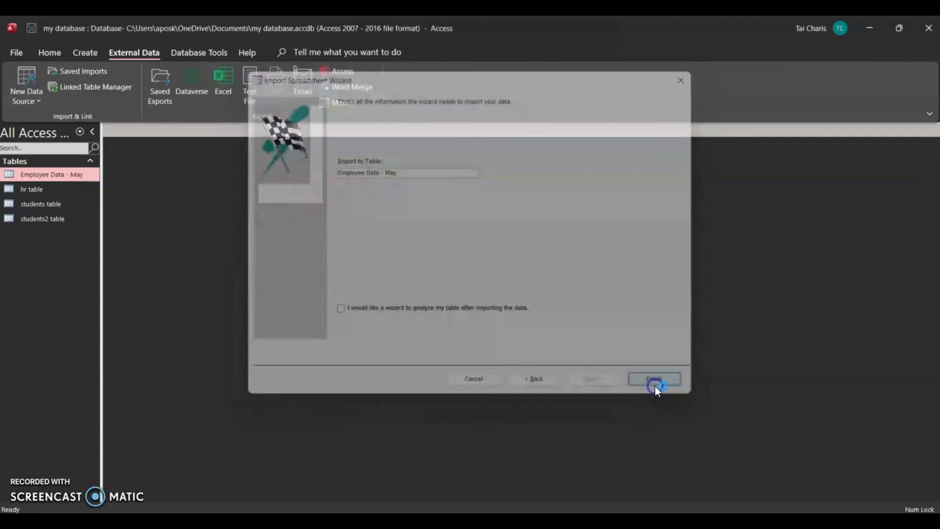
click(566, 360)
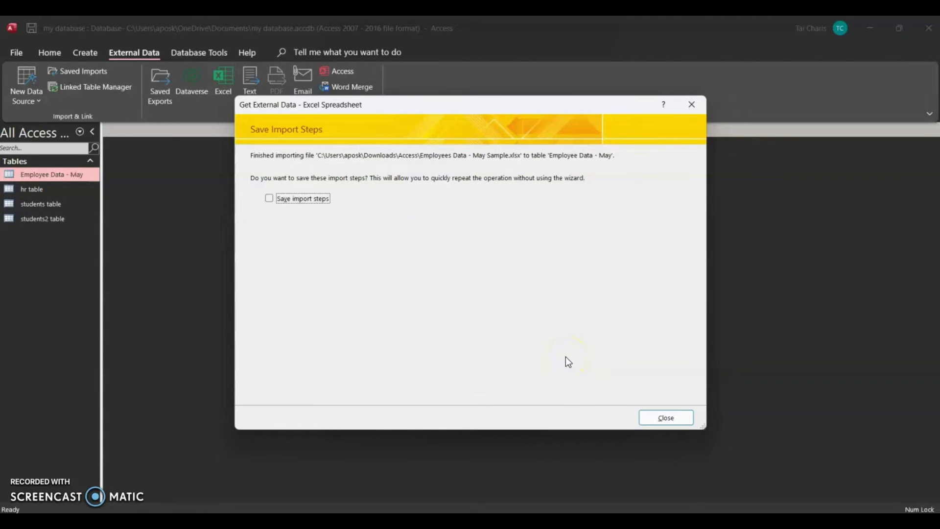
- Choose to save the import steps and try to save them as "Import-Employees Data - May Sample Steps"
click(304, 198)
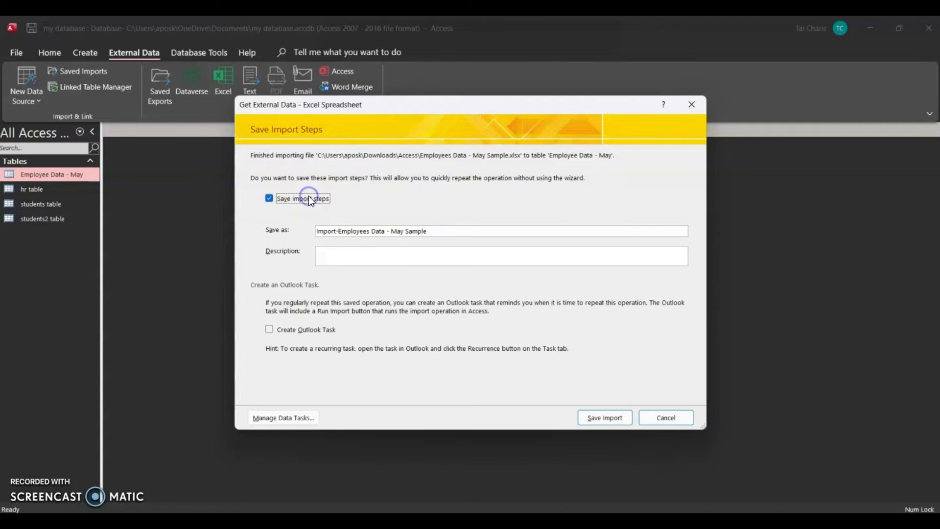
click(448, 229)
text(Stpes)
key(BackSpace)
key(BackSpace)
key(BackSpace)
text(eps)
mouse_move(620, 454)
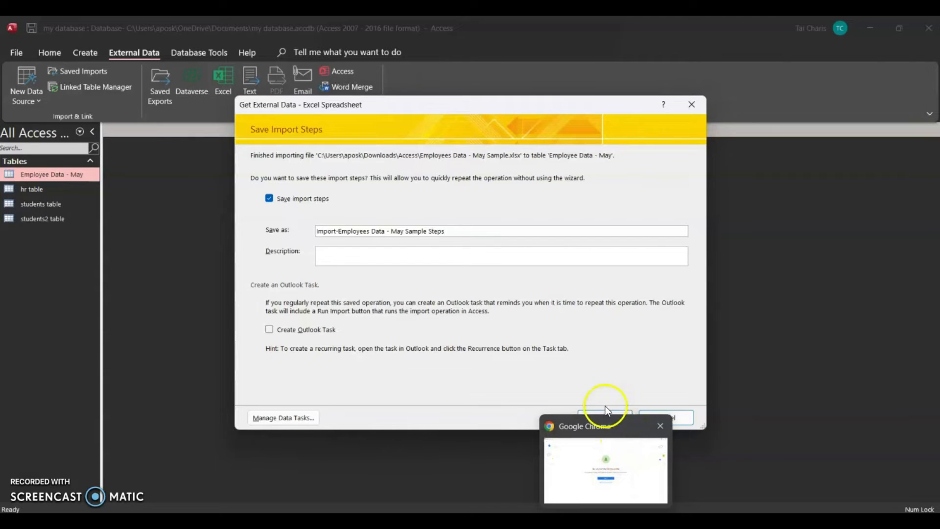
click(593, 416)
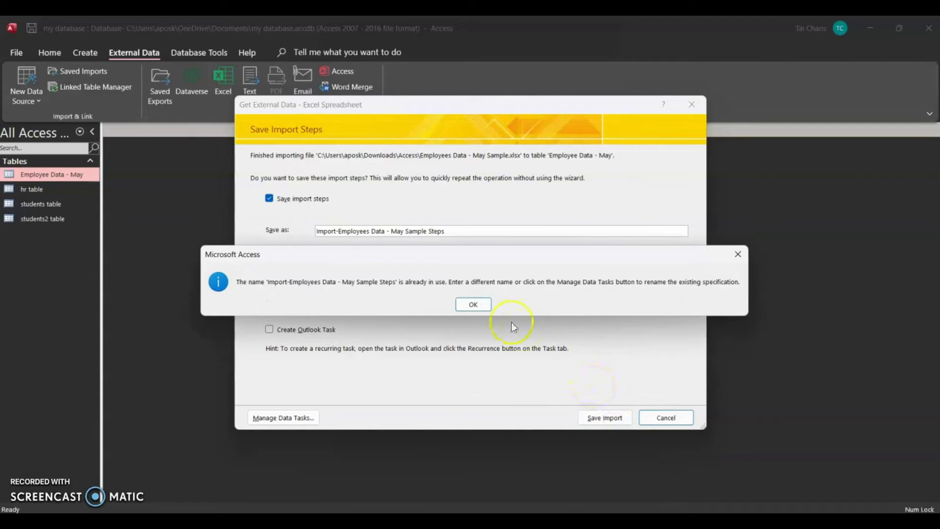
- Save the import steps as "Import-Employees Data - May Sample Steps2" and check the list of saved imports
click(483, 304)
click(478, 231)
text(2)
click(588, 416)
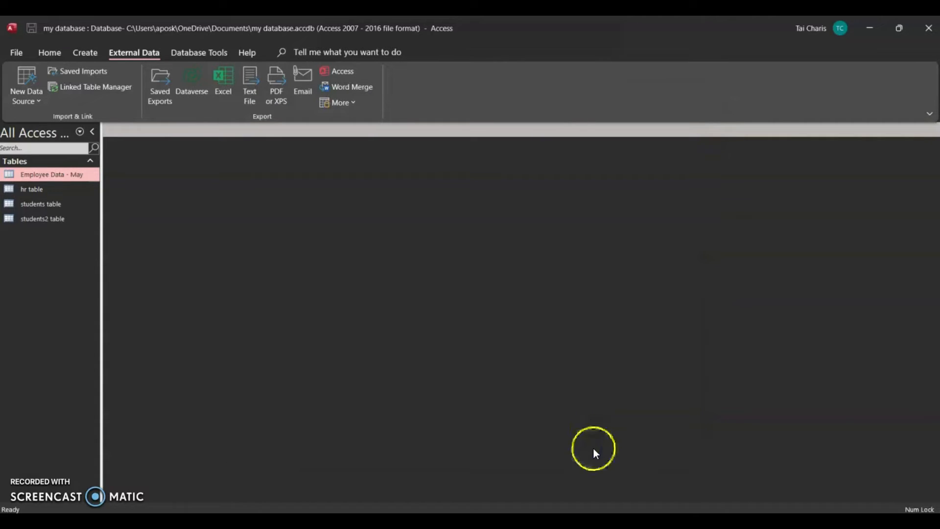
click(79, 73)
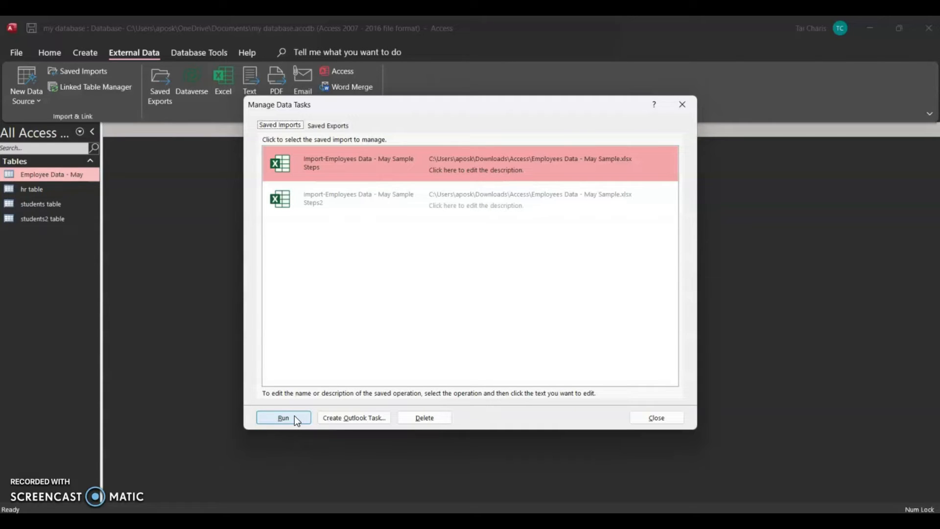
click(647, 419)
- Open the Employee Data - May table and examine its records for the appended rows and the record count
double_click(68, 174)
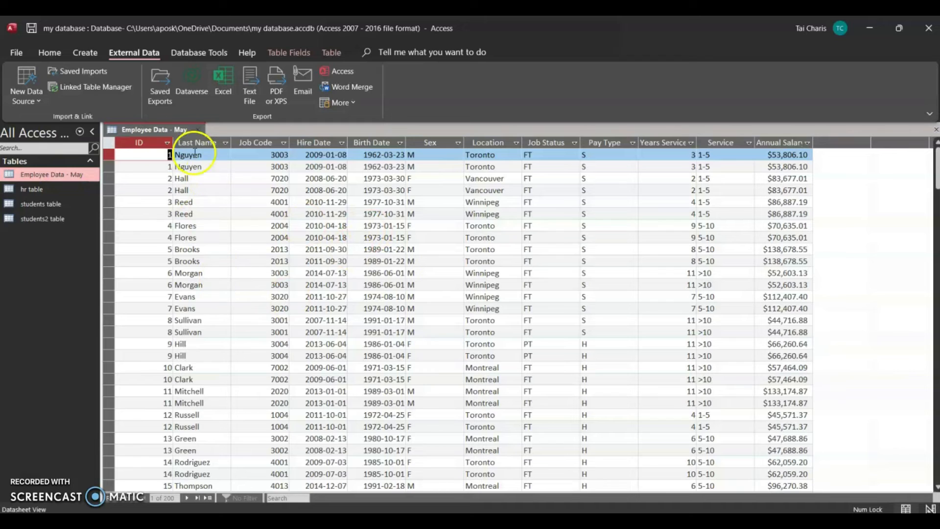
drag(111, 156, 109, 261)
scroll(210, 294, down, 16)
scroll(195, 297, down, 9)
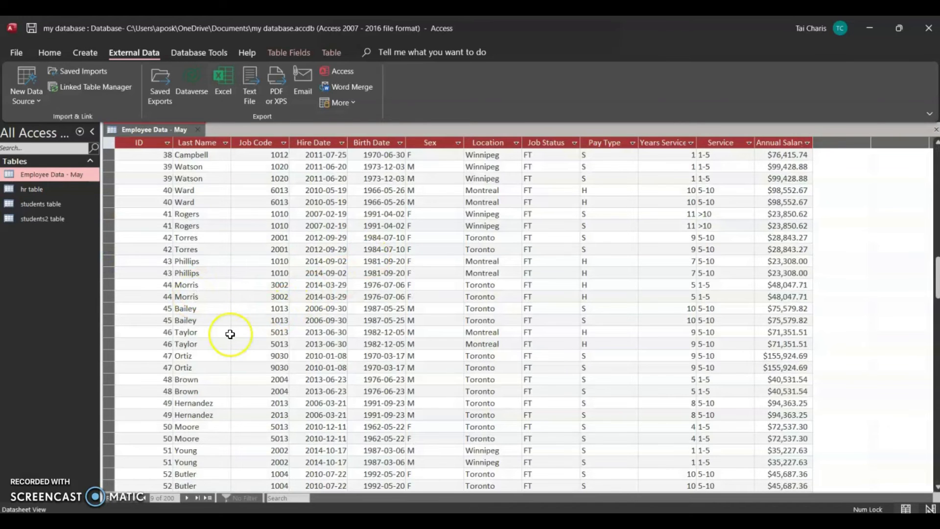
scroll(230, 333, down, 8)
scroll(230, 337, down, 17)
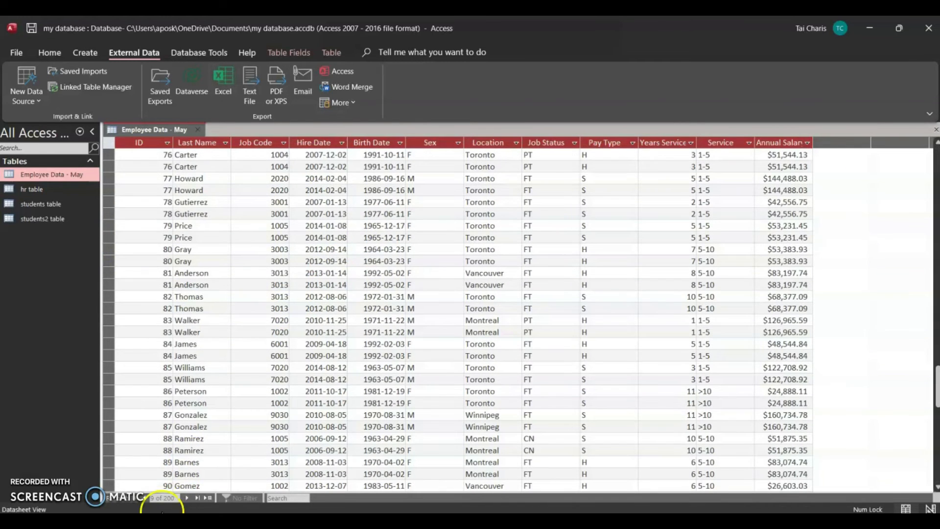
click(174, 498)
click(248, 404)
click(188, 497)
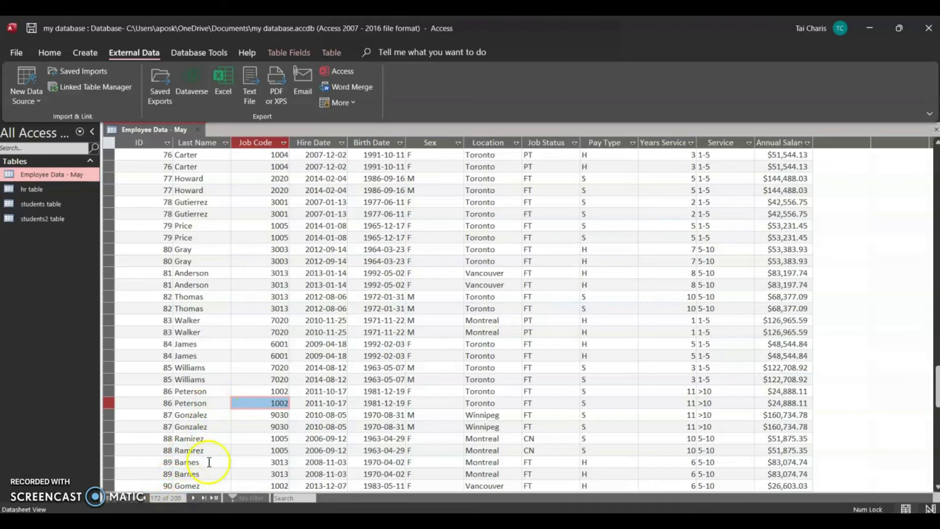
scroll(291, 379, down, 8)
scroll(326, 339, up, 7)
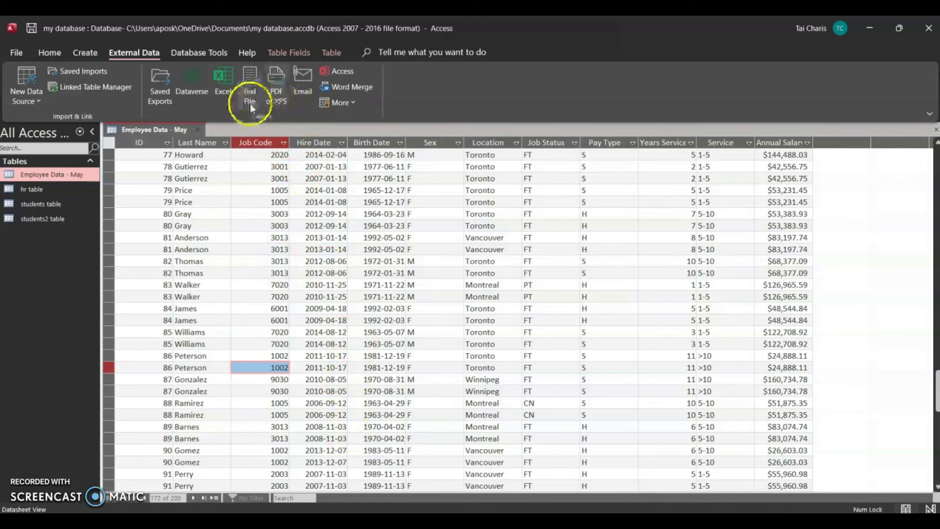
click(376, 292)
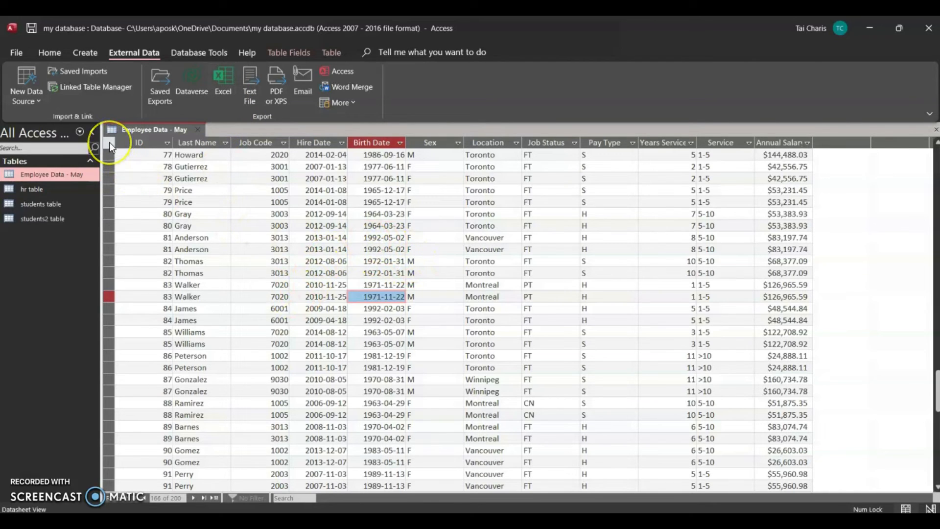
- Start an Excel export of the Employee Data - May table to Employee Data - May.xlsx in the Downloads\Access folder, using the Excel Workbook (*.xlsx) format
click(225, 81)
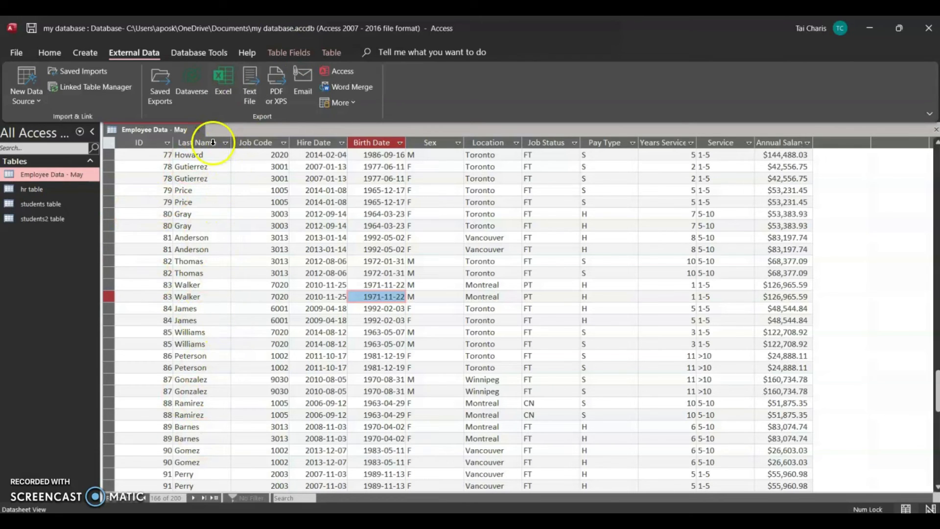
click(230, 76)
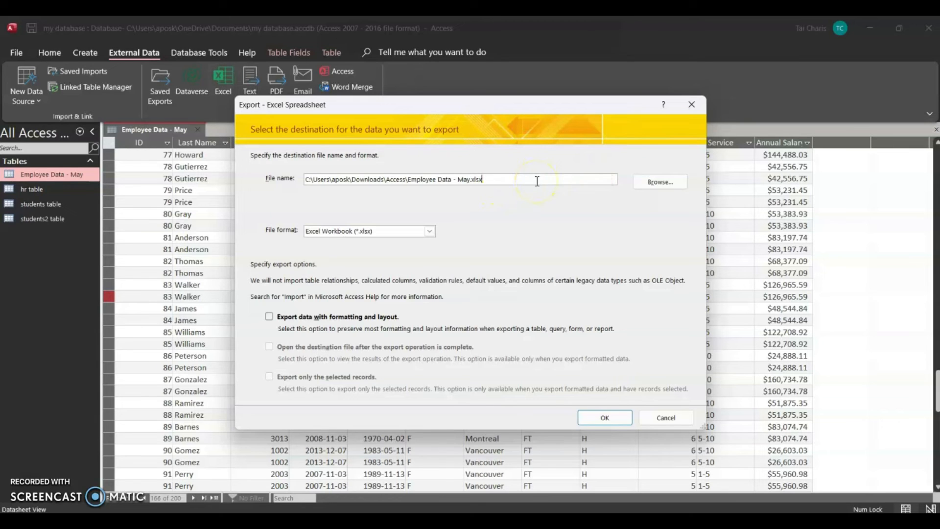
click(659, 183)
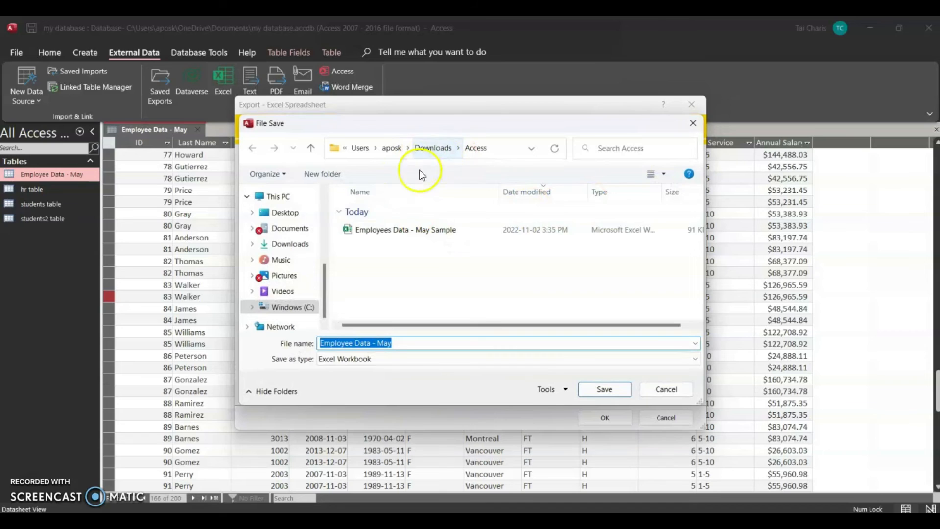
click(655, 390)
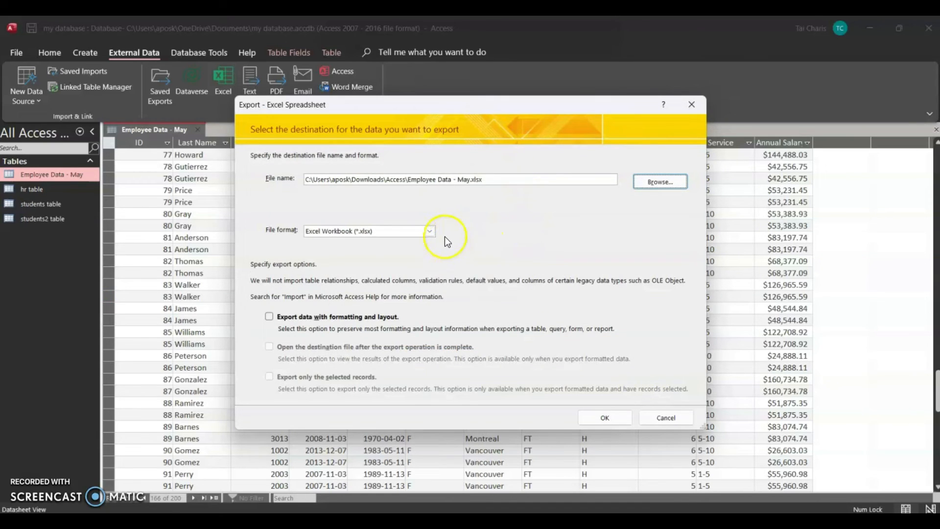
click(430, 231)
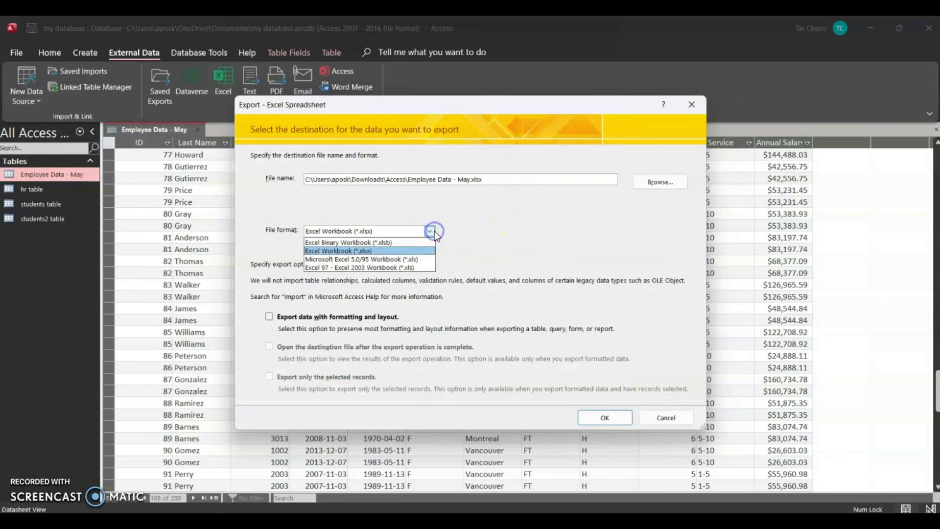
click(399, 252)
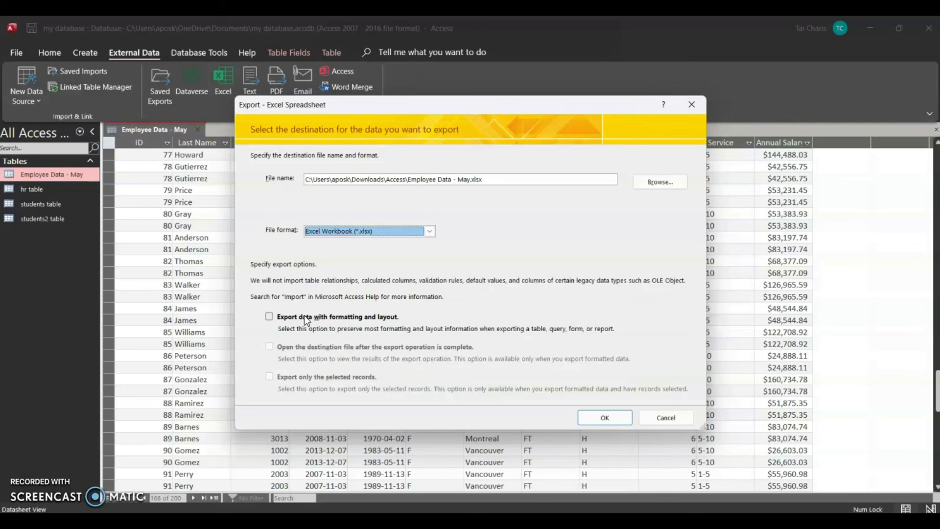
- Export the table with formatting and layout, and finish without saving the export steps
click(385, 318)
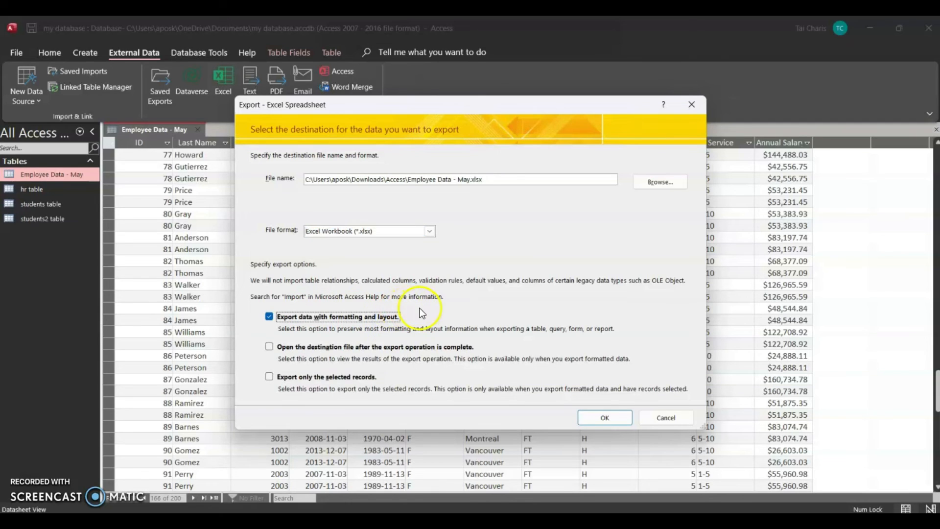
click(605, 419)
click(606, 419)
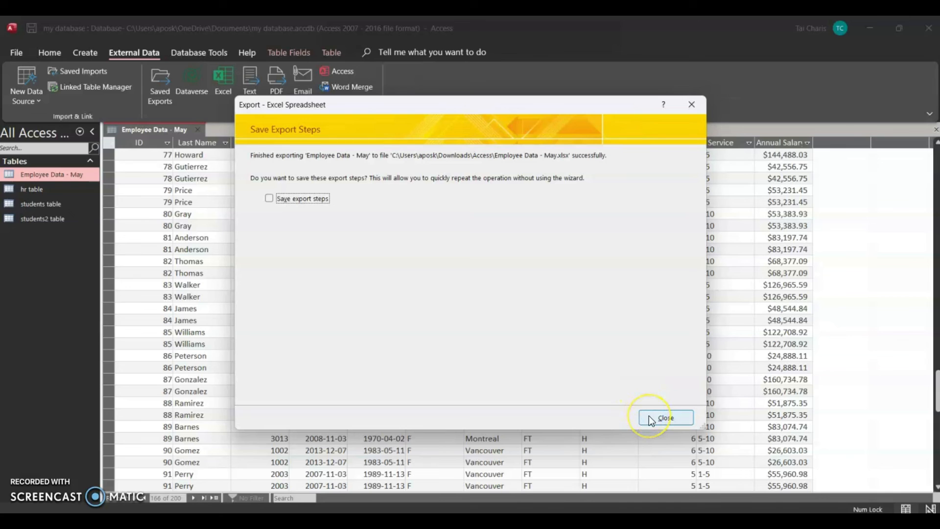
click(666, 418)
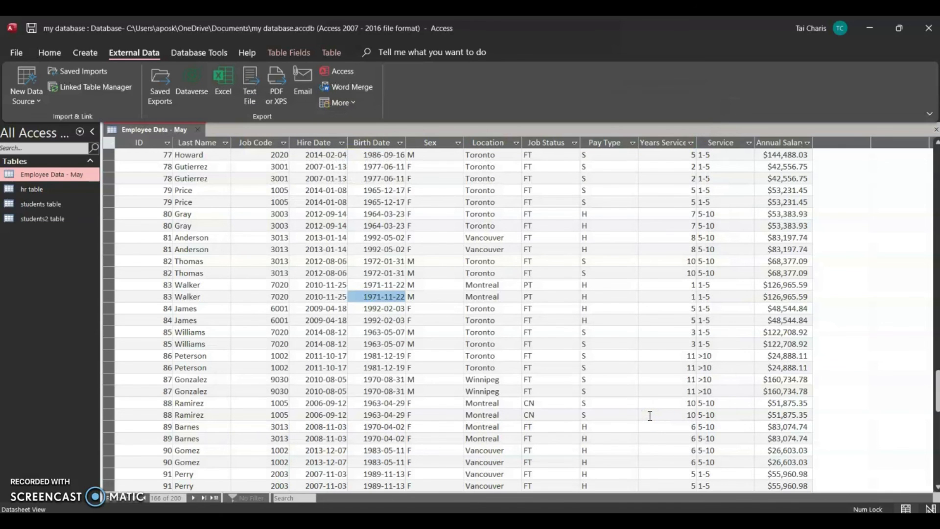
- Switch to File Explorer and open the exported Employee Data - May workbook from the Access folder in Downloads
key(alt+Tab)
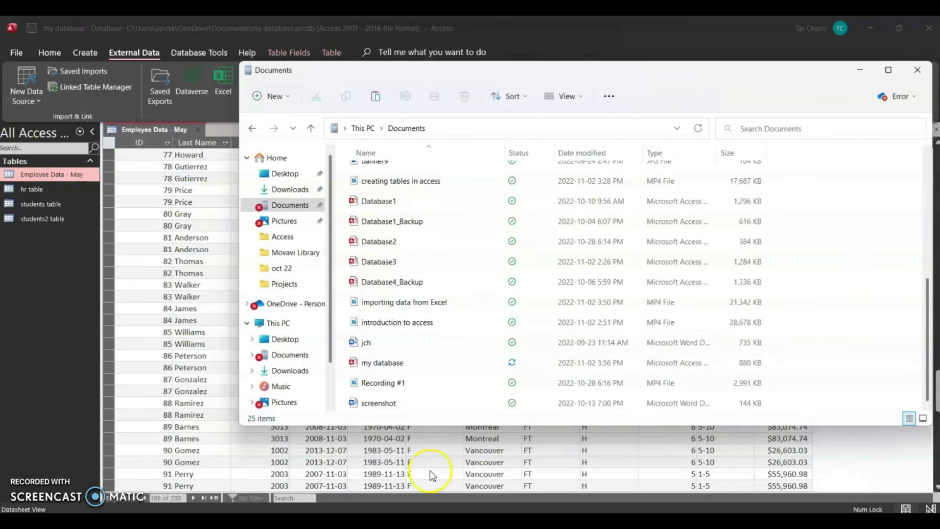
scroll(348, 295, up, 5)
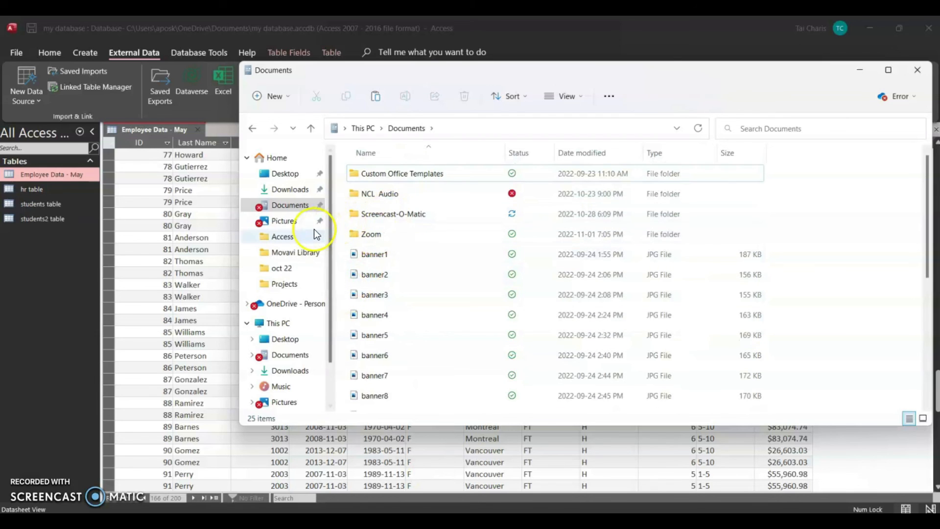
click(292, 189)
double_click(390, 189)
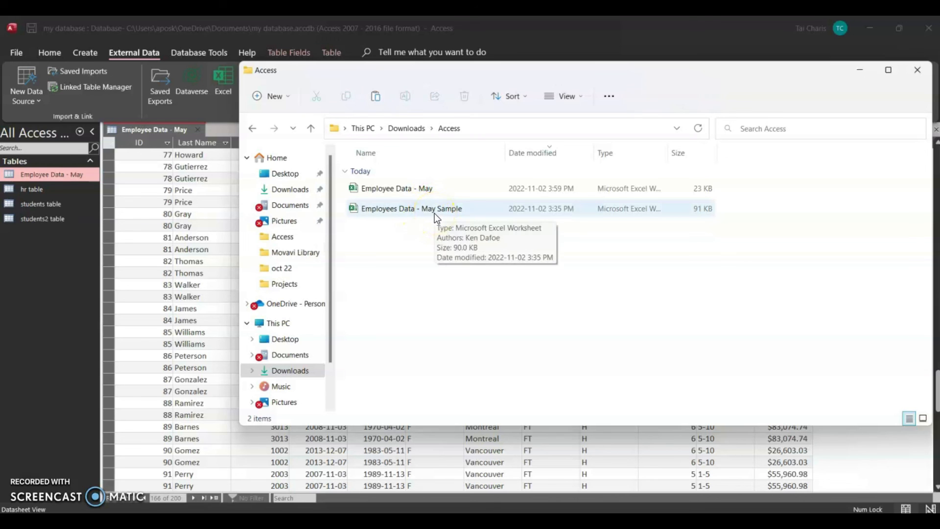
click(422, 191)
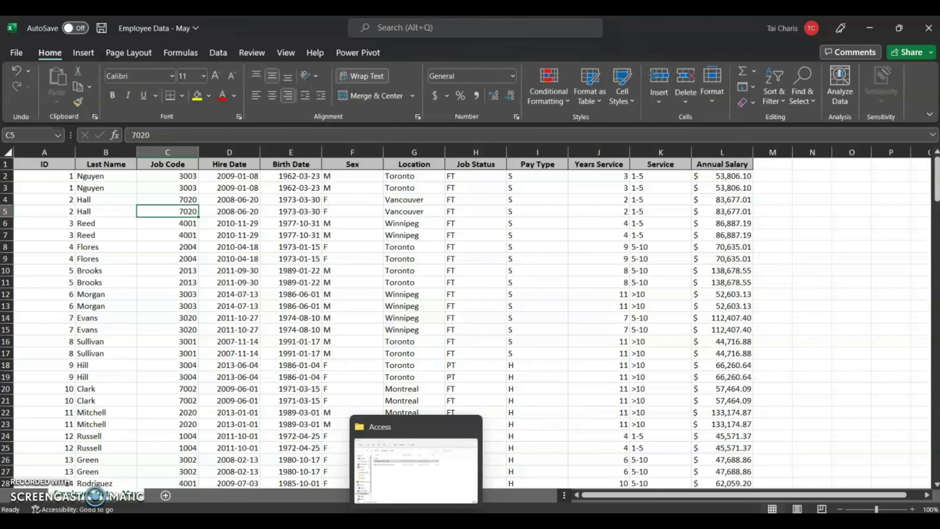
- Examine the exported employee records in the Excel workbook, highlighting rows 2 to 15
click(712, 301)
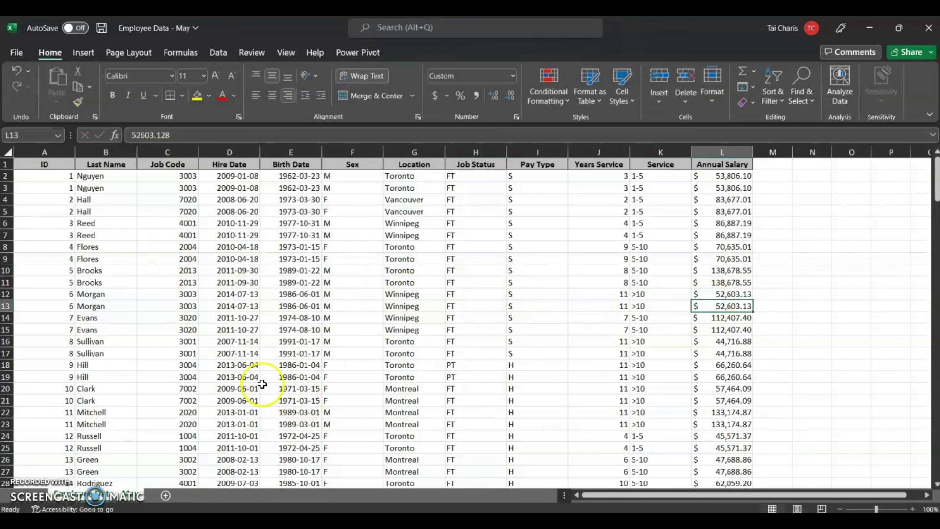
drag(7, 178, 47, 332)
scroll(434, 353, down, 5)
scroll(435, 353, up, 5)
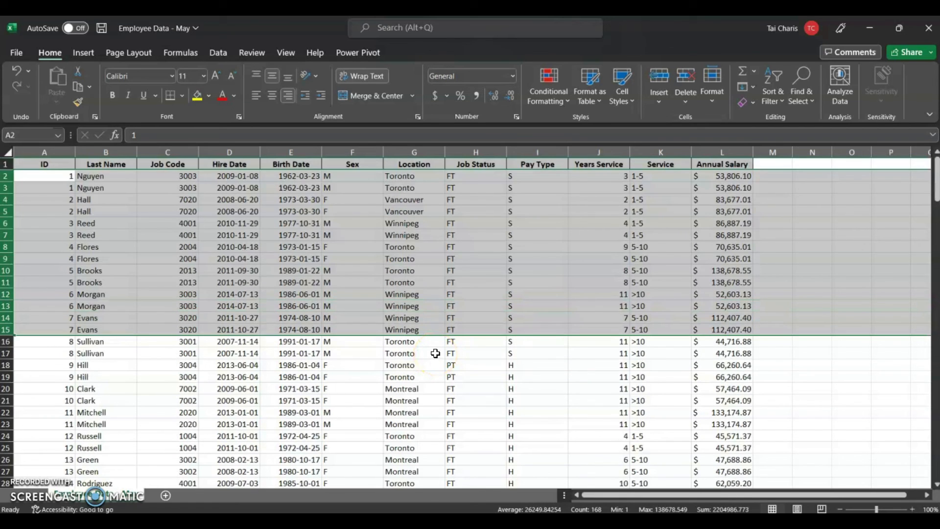